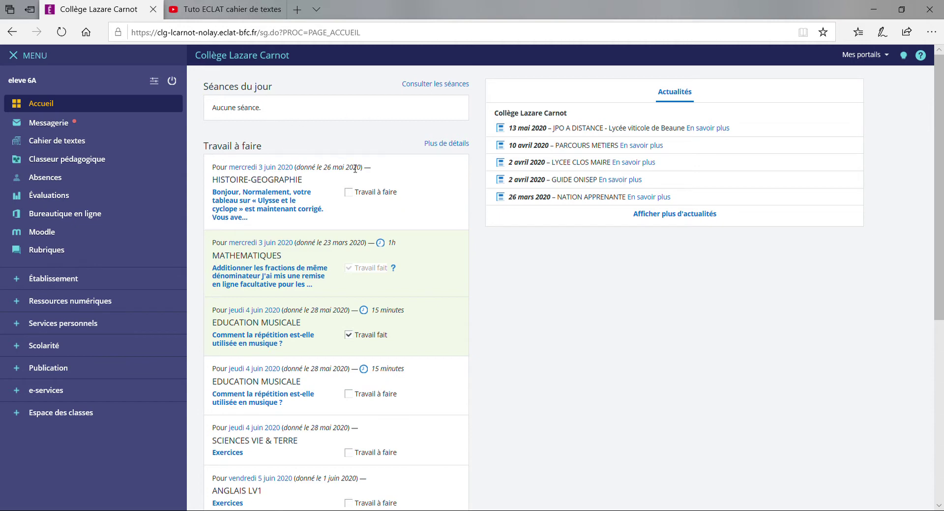
Mark the HISTOIRE-GEOGRAPHIE homework and the second EDUCATION MUSICALE homework in the Travail à faire list as done
scroll(366, 295, "down", 3)
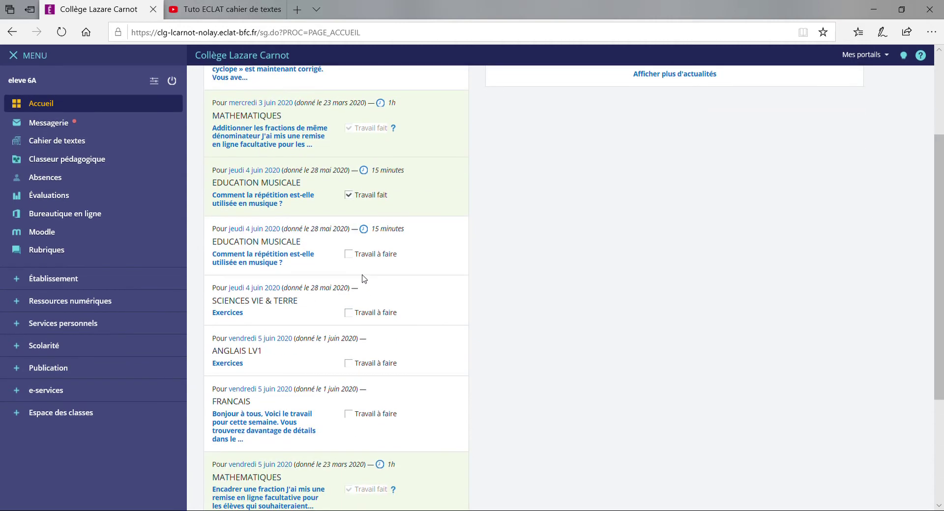
scroll(332, 239, "down", 3)
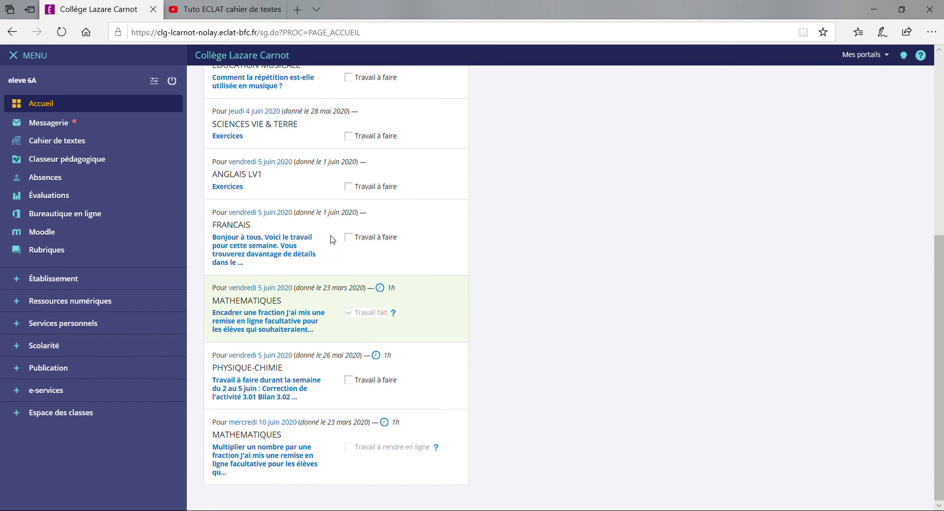
scroll(332, 239, "up", 7)
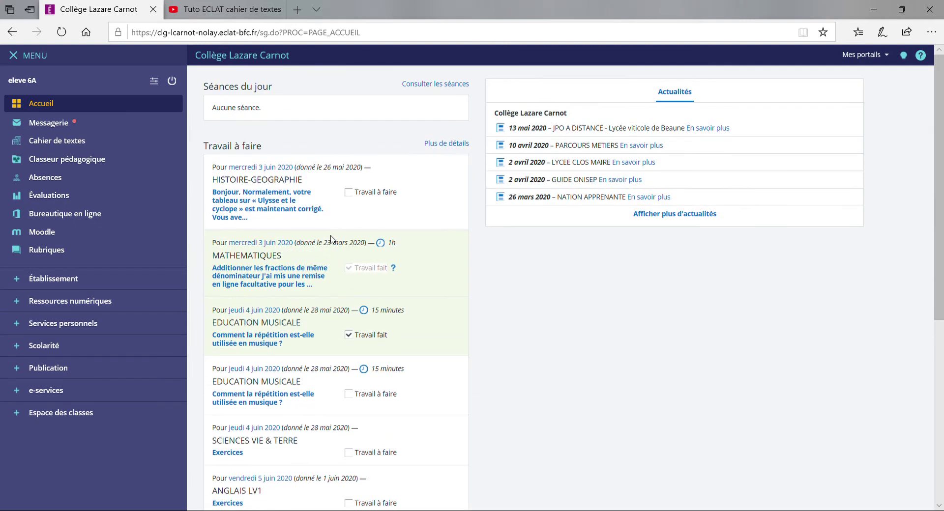
left_click(348, 193)
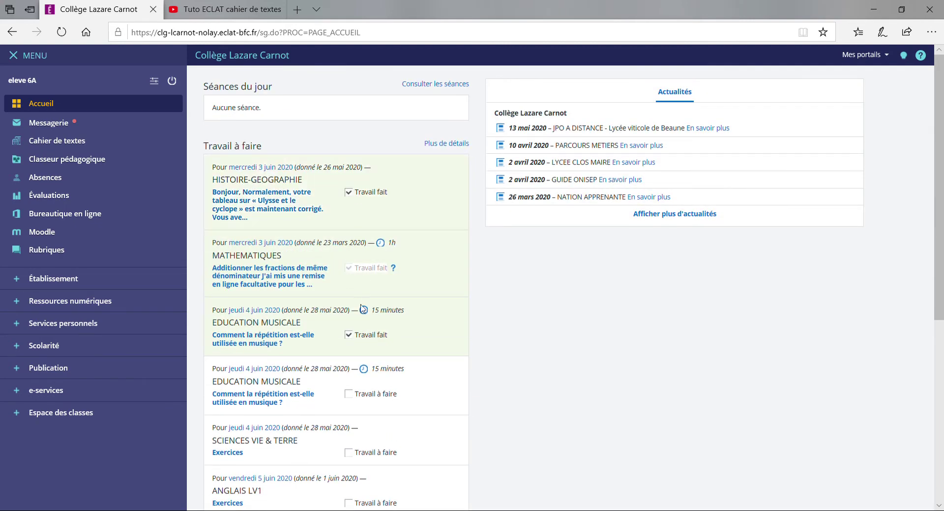
left_click(349, 394)
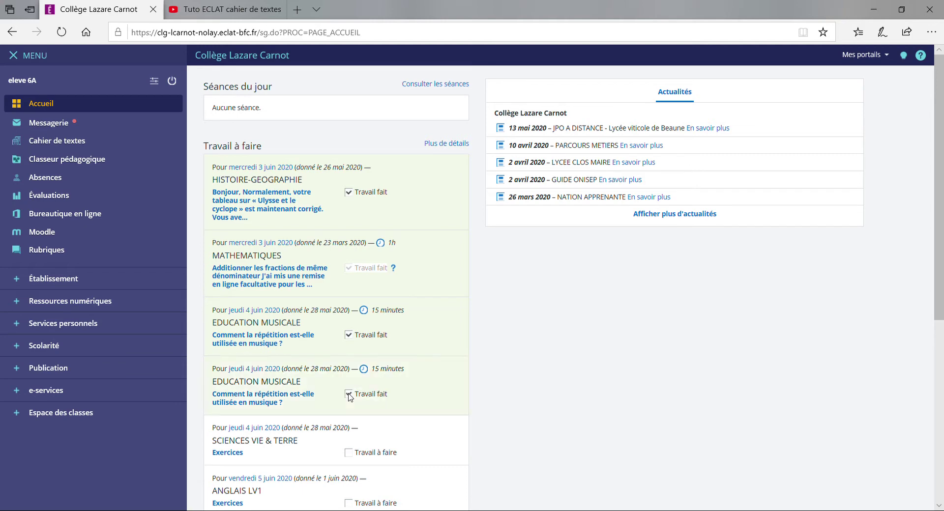
Clear the done marks from the HISTOIRE-GEOGRAPHIE homework and both EDUCATION MUSICALE homework items
left_click(349, 394)
left_click(348, 192)
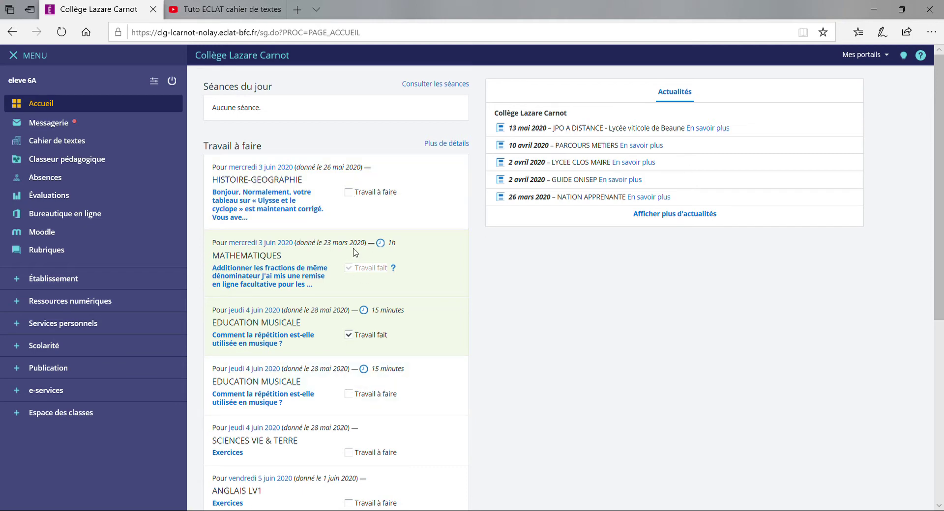
left_click(353, 335)
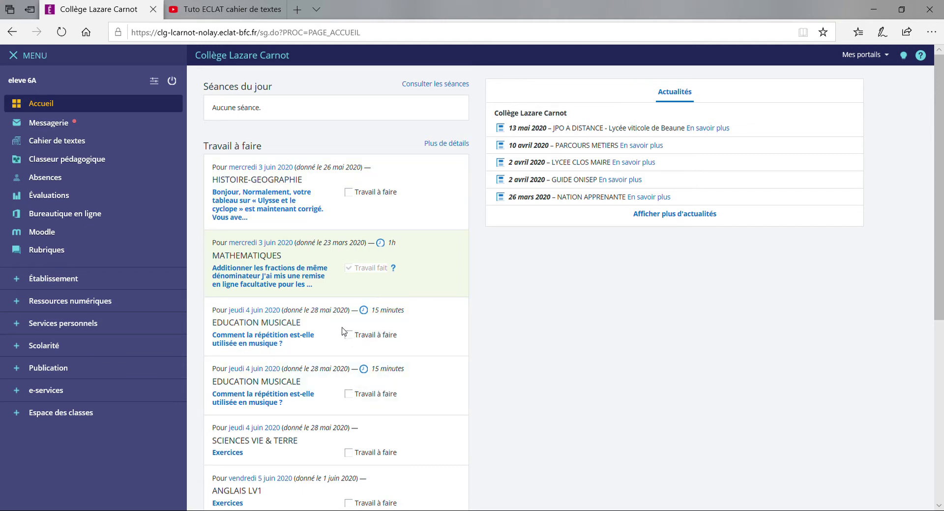
Try to change the completion boxes of the MATHEMATIQUES homework due 10 and 5 juin 2020, and read the help on online submission
scroll(347, 330, "down", 3)
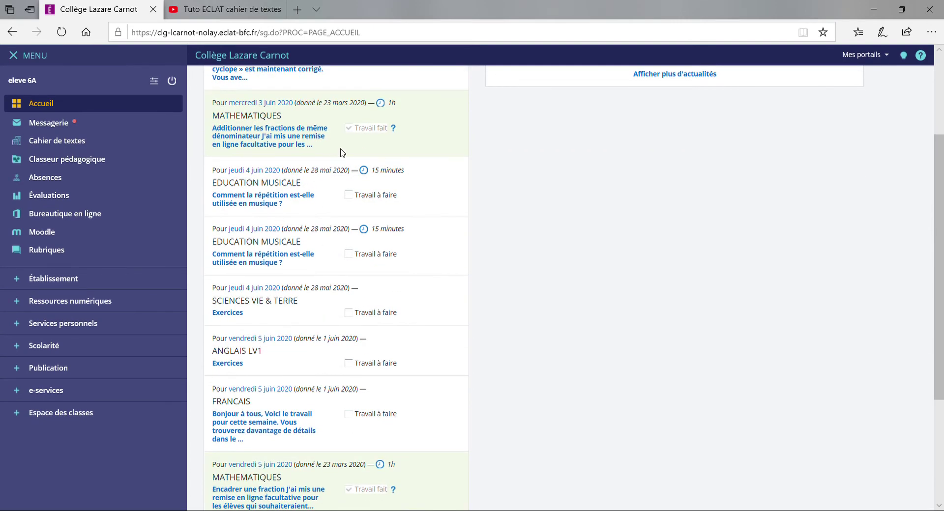
scroll(341, 183, "down", 4)
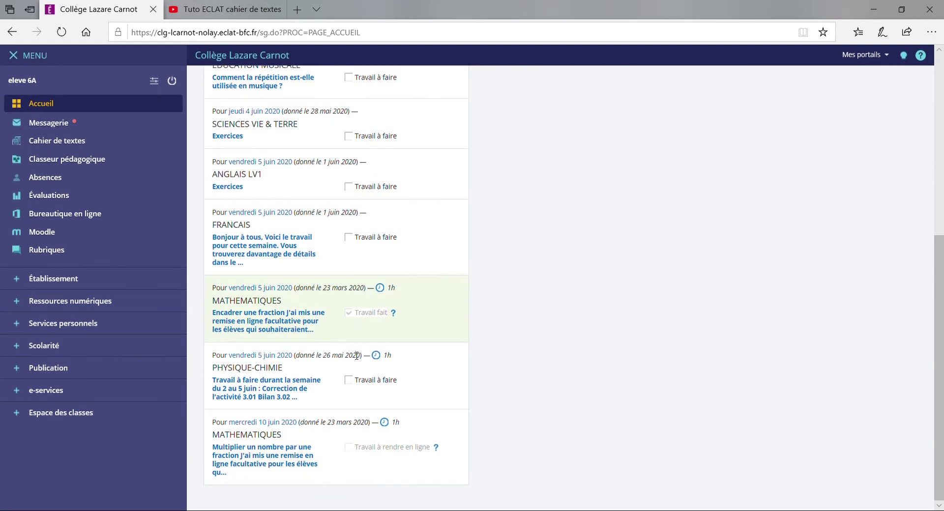
triple_click(349, 448)
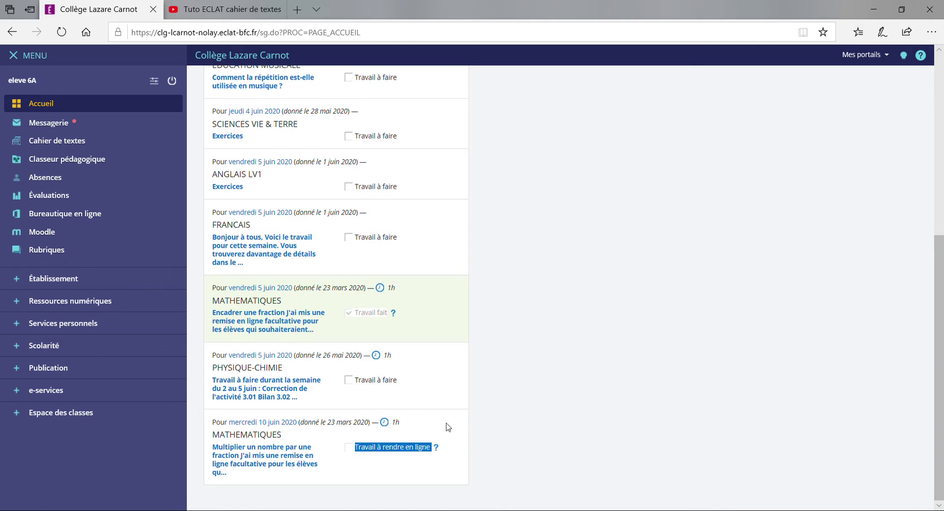
left_click(534, 422)
mouse_move(436, 451)
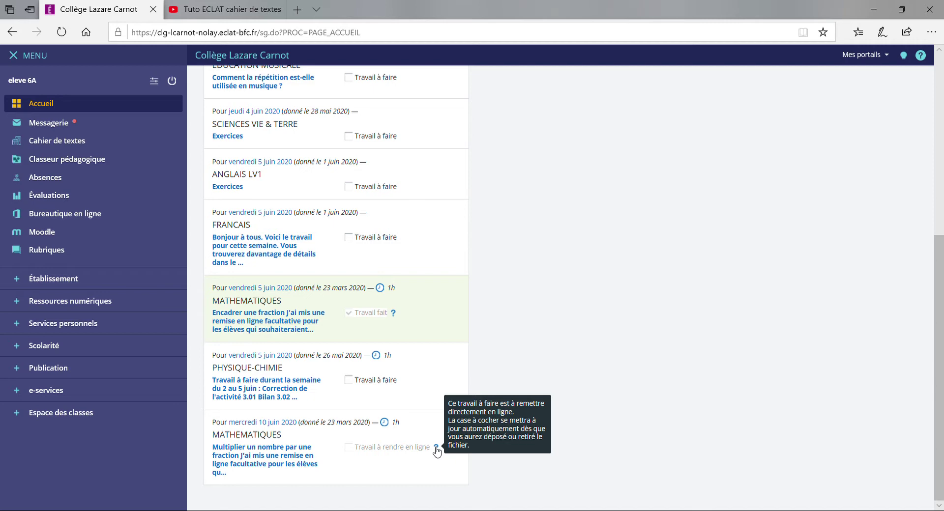
triple_click(349, 314)
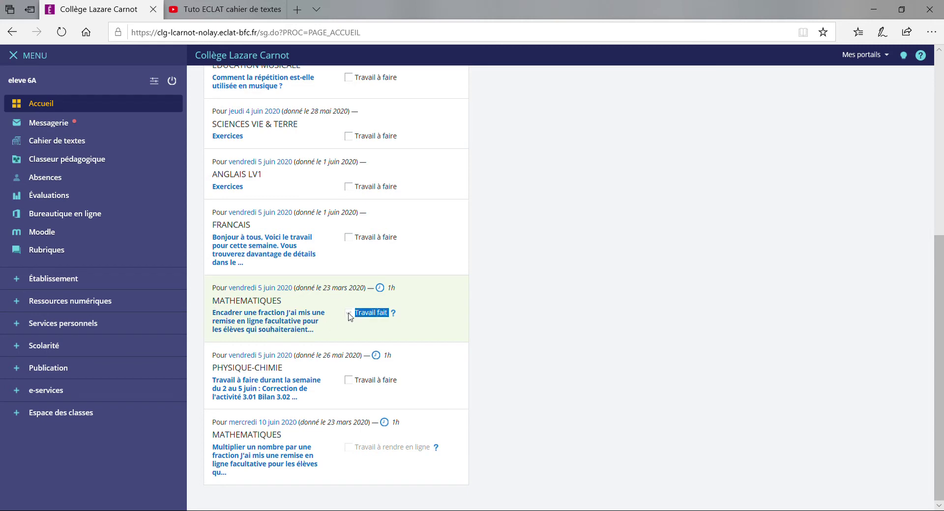
left_click(349, 314)
Open the MATHEMATIQUES homework due mercredi 10 juin 2020 and view the Porte-documents source for handing in files
left_click(300, 458)
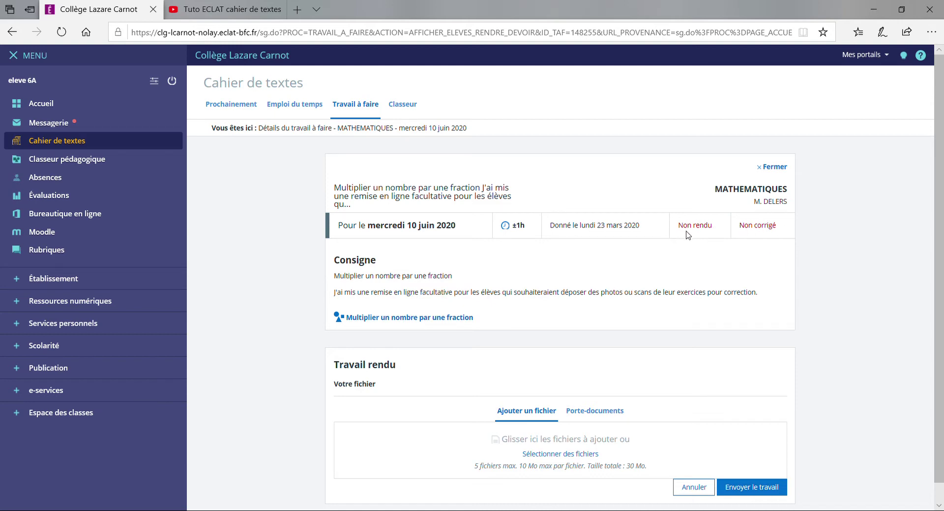
scroll(639, 275, "down", 1)
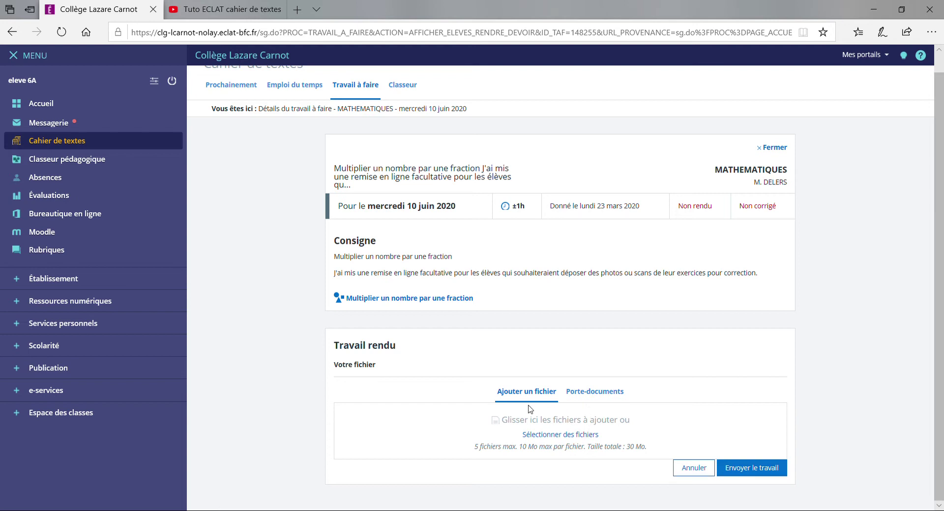
left_click(585, 393)
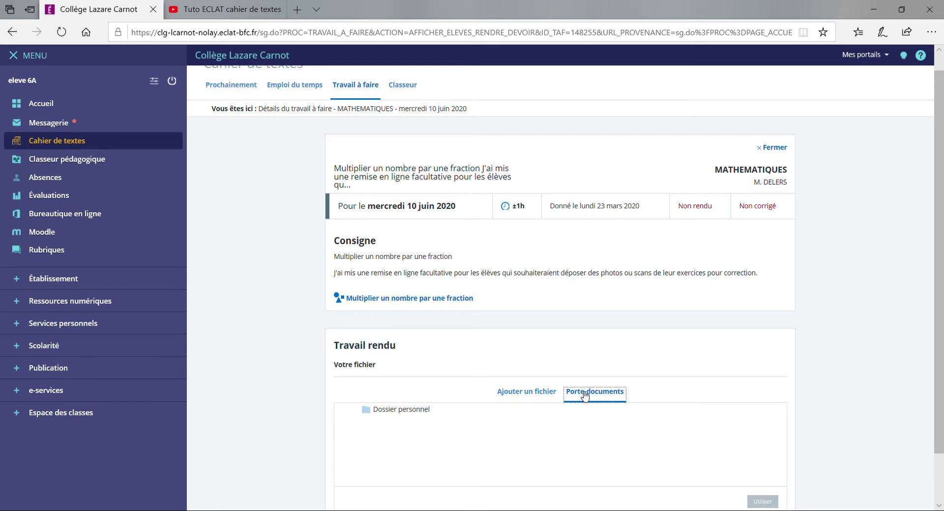
Return to adding a file from the computer and attach "DM n°2 - Divisions Euclidiennes.pdf" to the homework
left_click(520, 394)
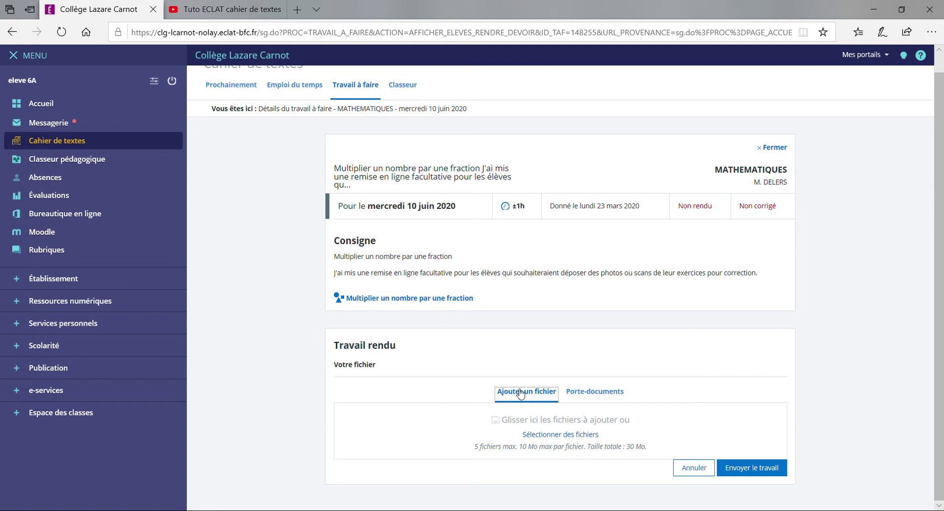
left_click(559, 436)
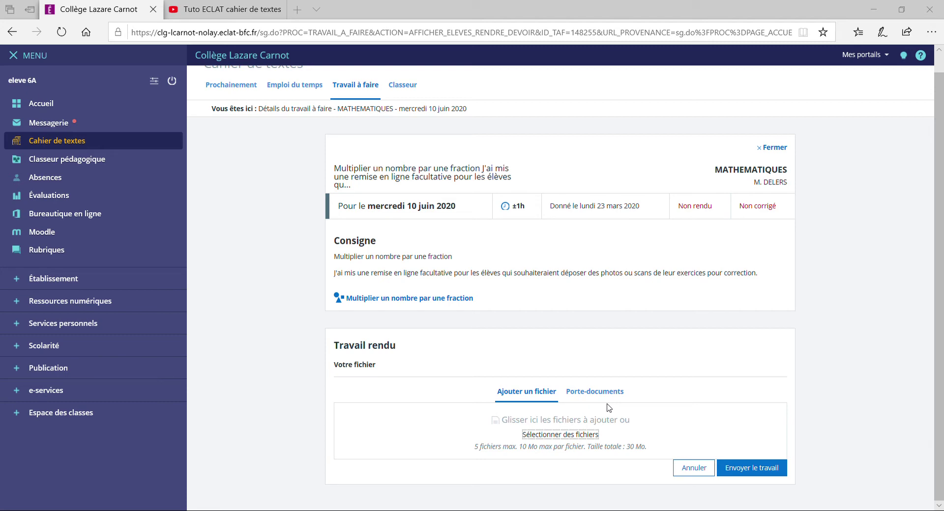
left_click_drag(609, 408, 609, 406)
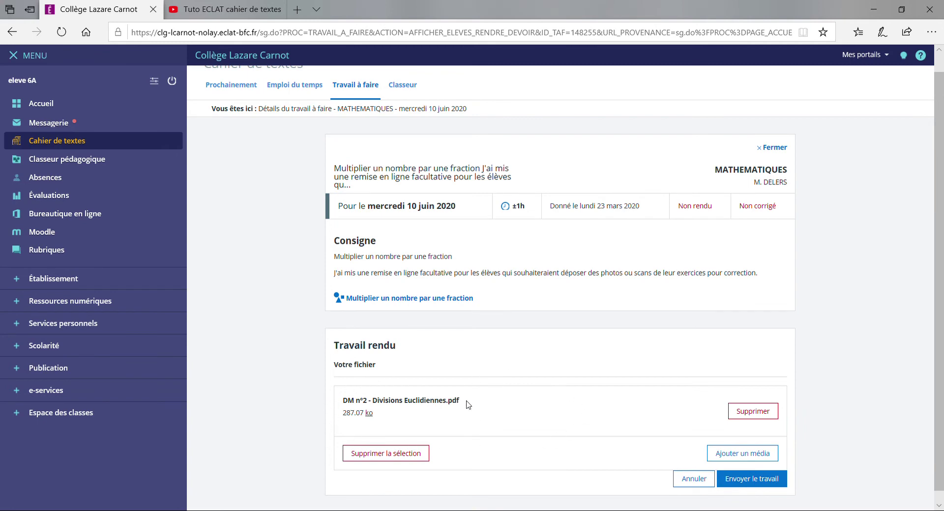
Attach "DM n°2.xlsx" as a second file and submit the MATHEMATIQUES work
left_click(738, 458)
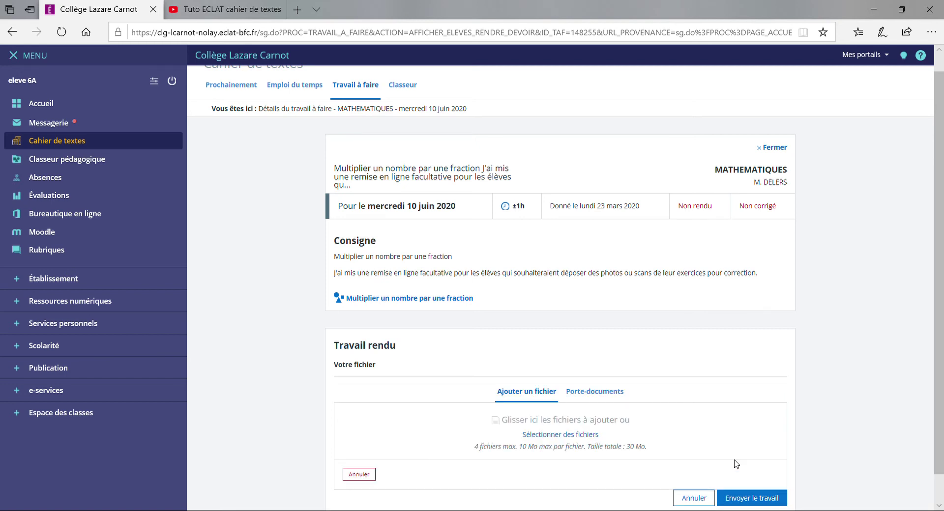
left_click(579, 439)
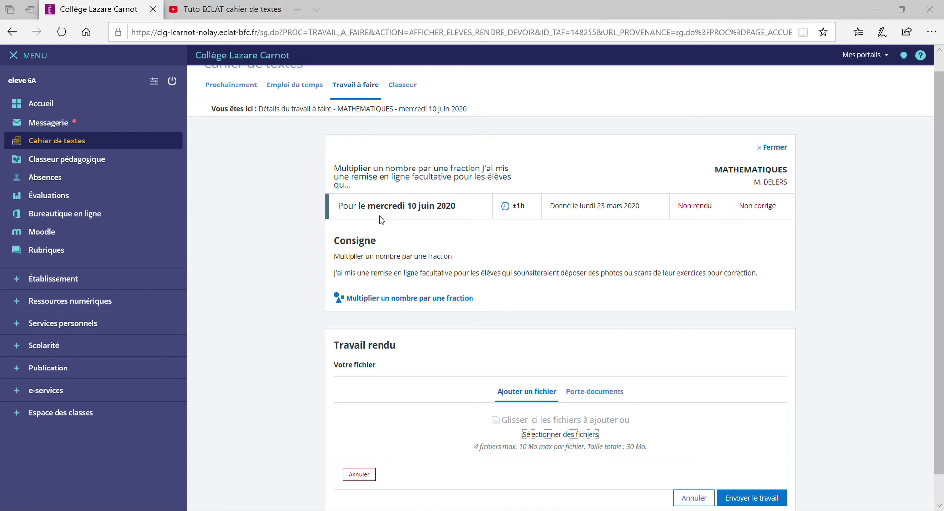
left_click(620, 402)
scroll(793, 436, "down", 2)
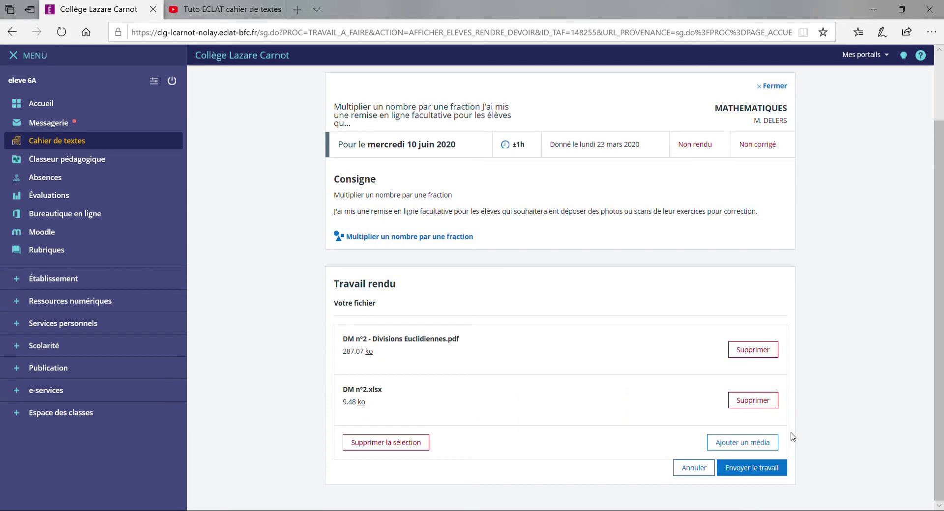
left_click(758, 473)
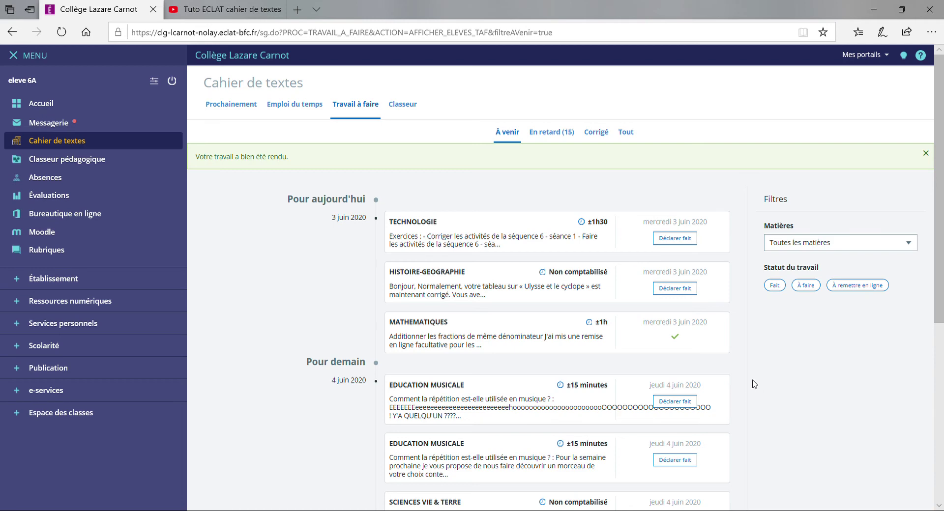
Filter the upcoming homework by "À remettre en ligne" to check the 10 juin submission, and clear the filter
left_click(852, 287)
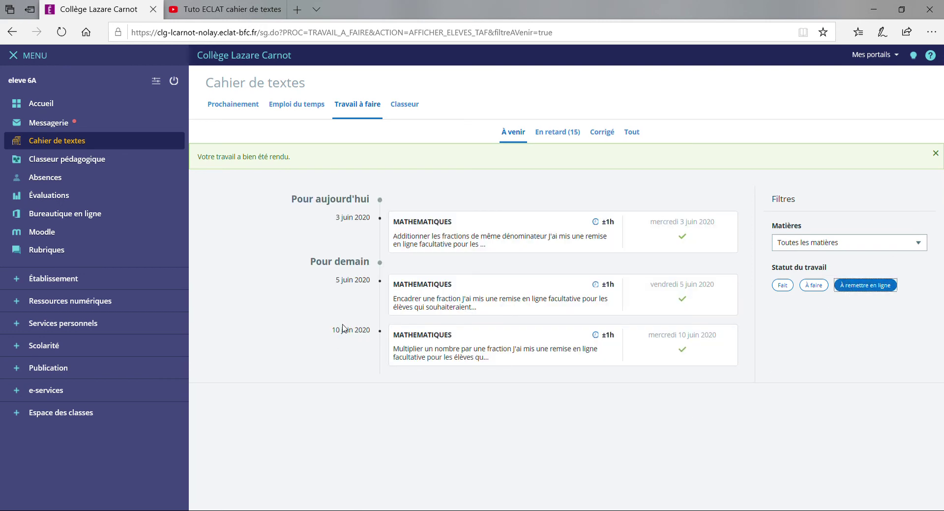
left_click_drag(331, 331, 382, 337)
left_click(846, 360)
left_click(867, 286)
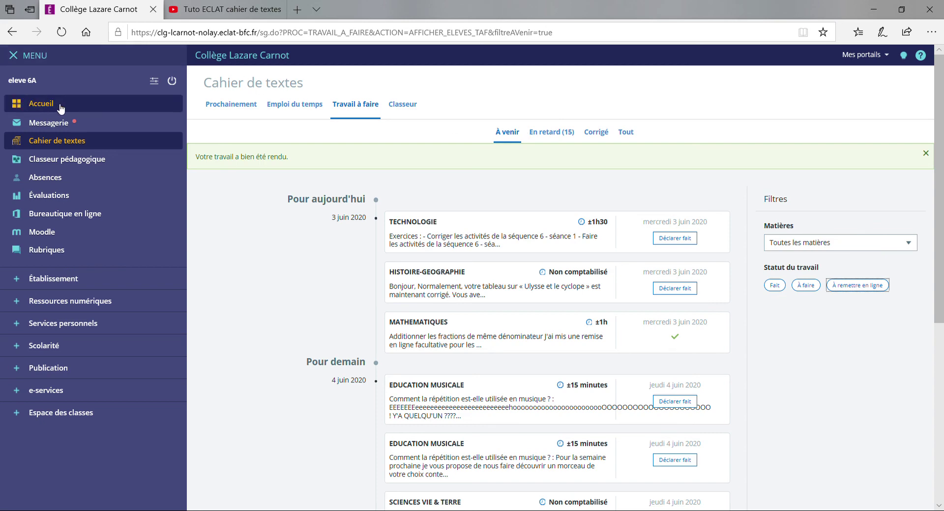
Display the overdue homework in the Cahier de textes, filtered to work with the status "À remettre en ligne"
left_click(41, 142)
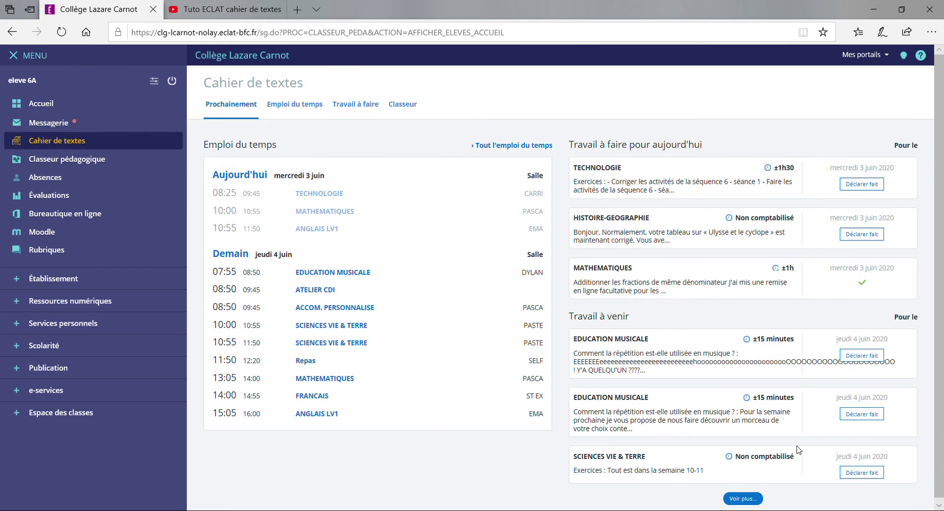
left_click(334, 102)
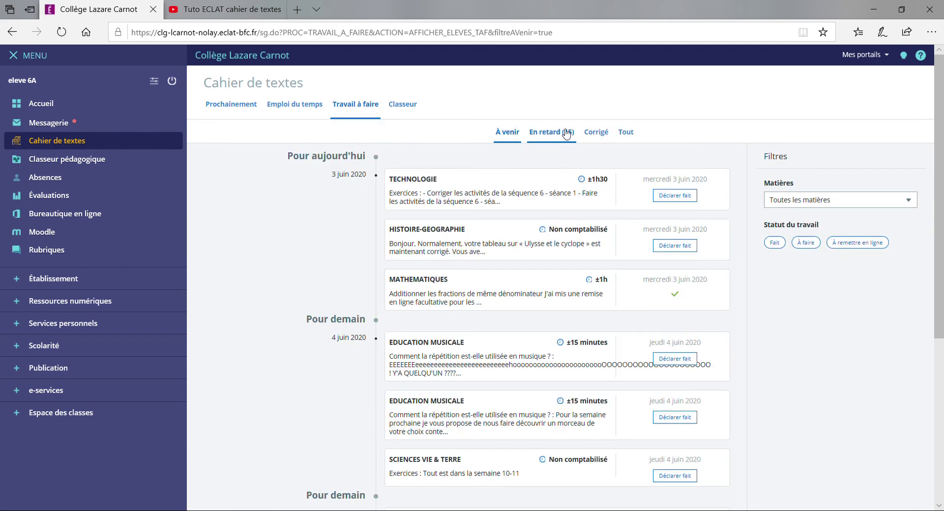
left_click(567, 133)
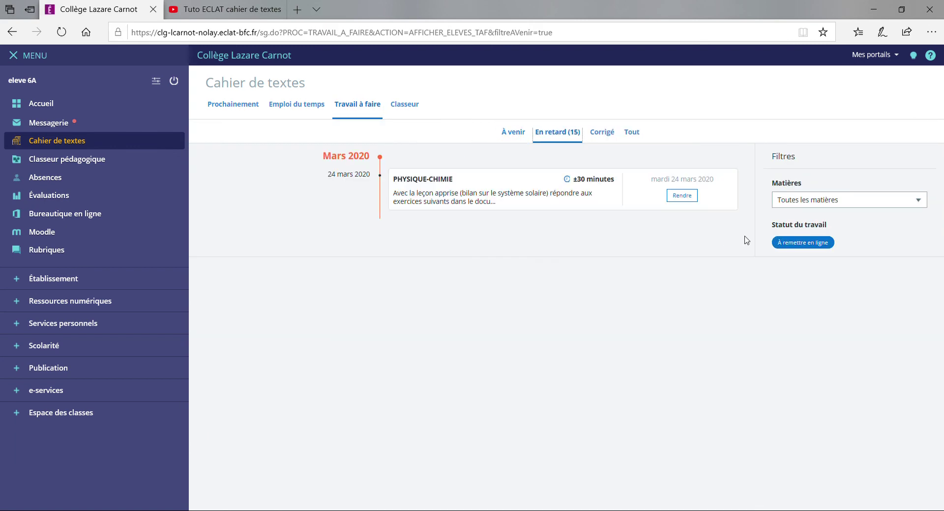
left_click(790, 244)
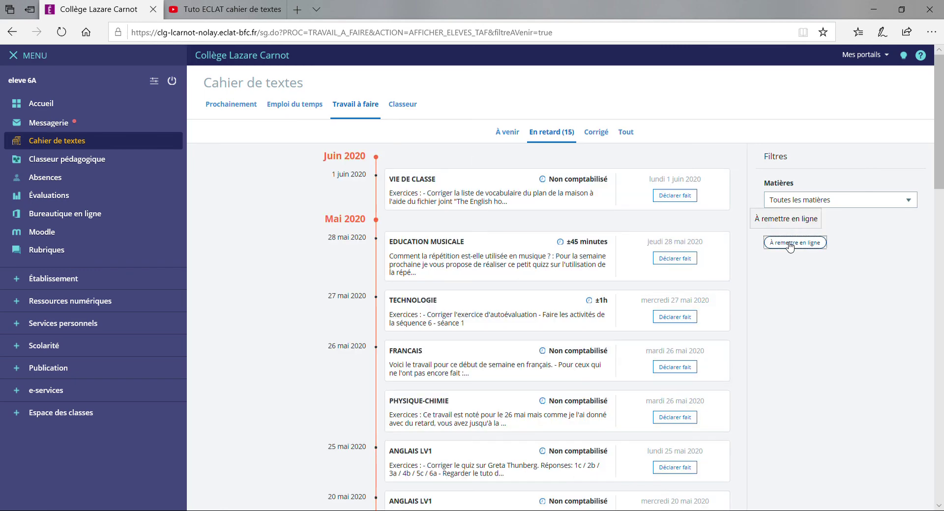
left_click(790, 244)
left_click(790, 244)
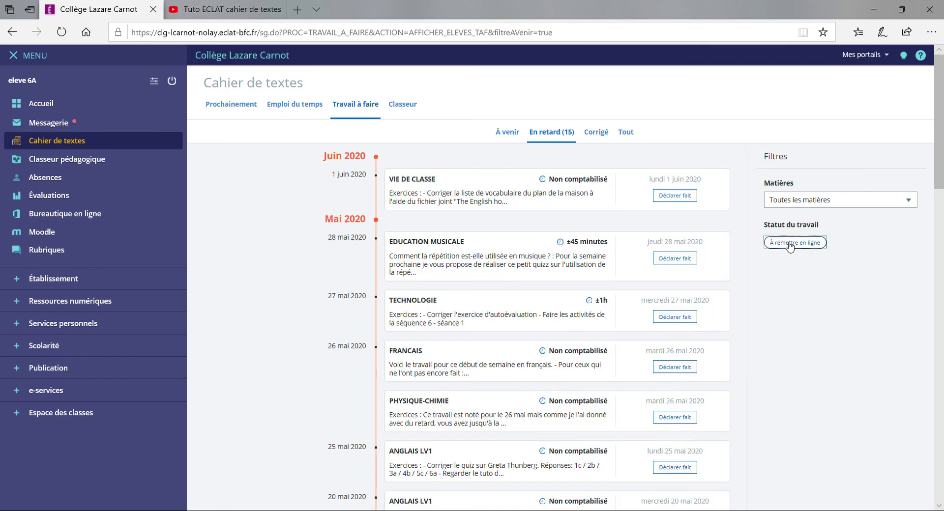
left_click(790, 243)
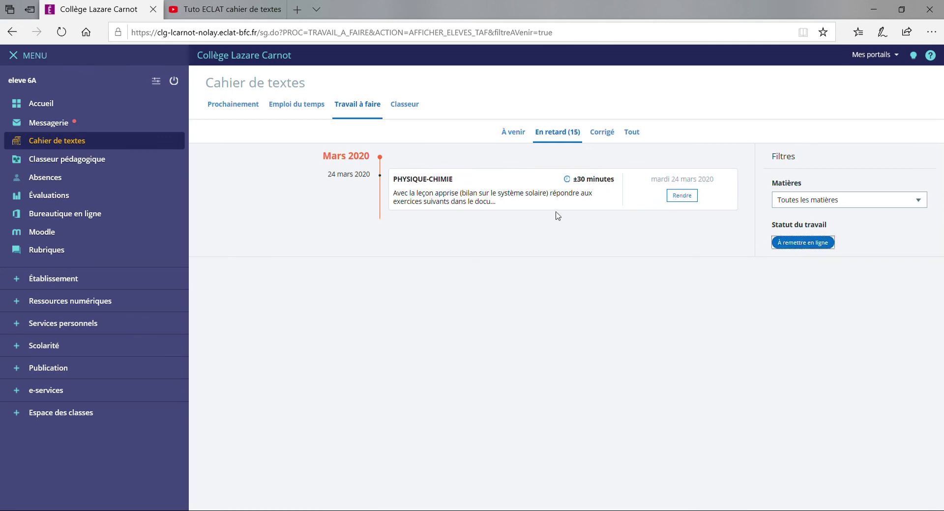
Open the overdue PHYSIQUE-CHIMIE homework for submission and examine its instructions, attached documents and hand-in area
left_click(681, 196)
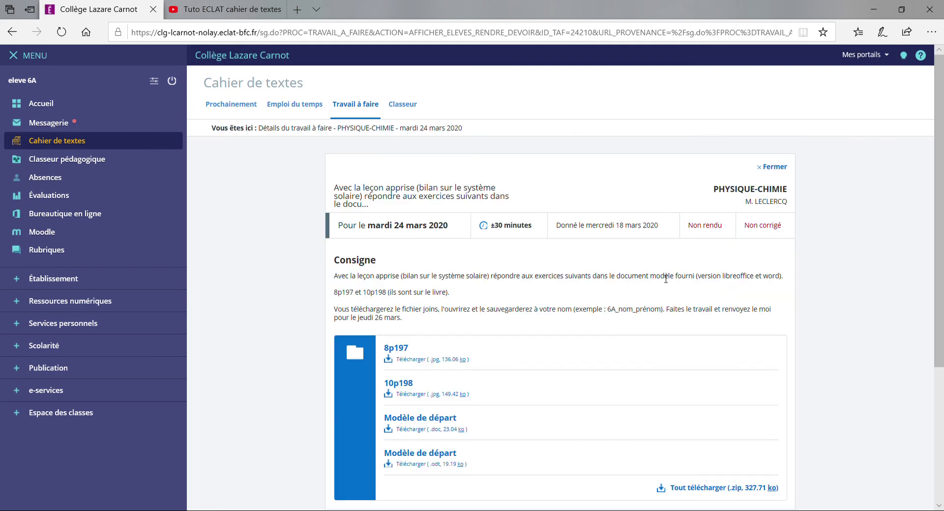
scroll(601, 257, "down", 4)
scroll(600, 257, "up", 3)
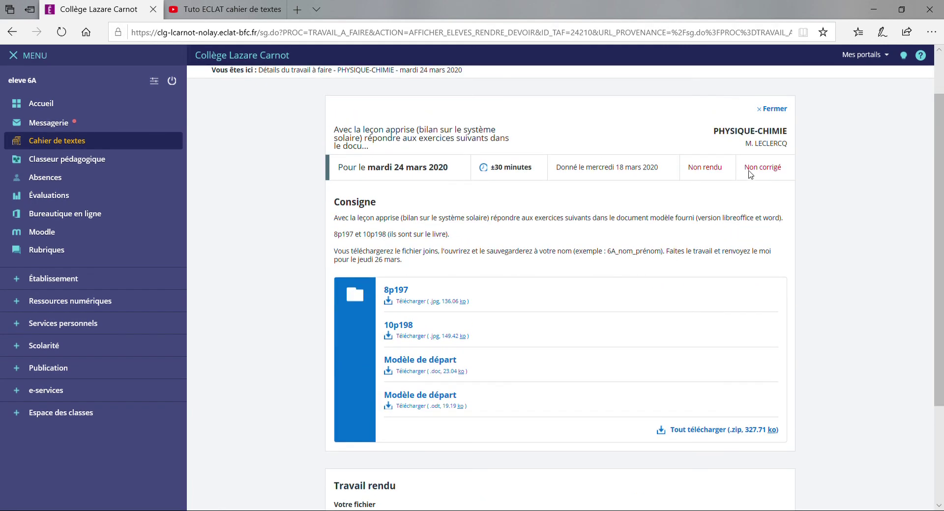
scroll(674, 268, "down", 3)
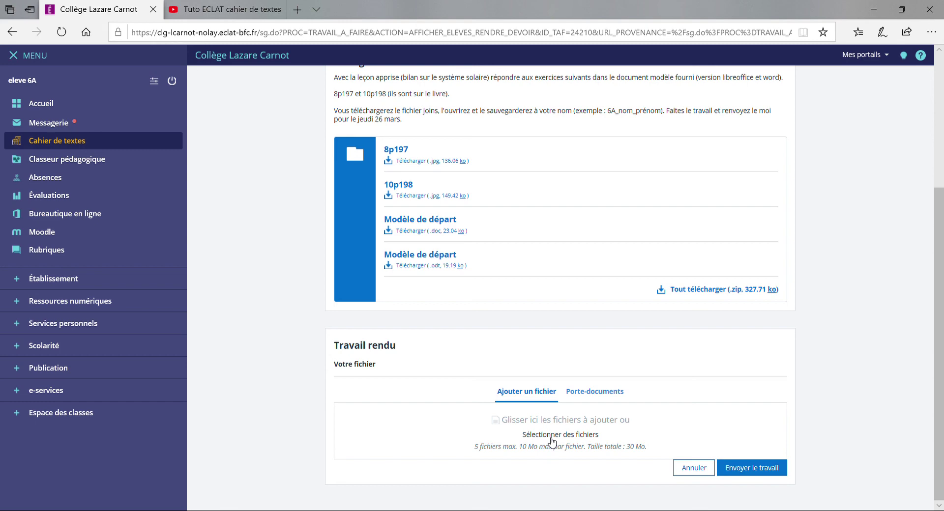
scroll(552, 441, "up", 4)
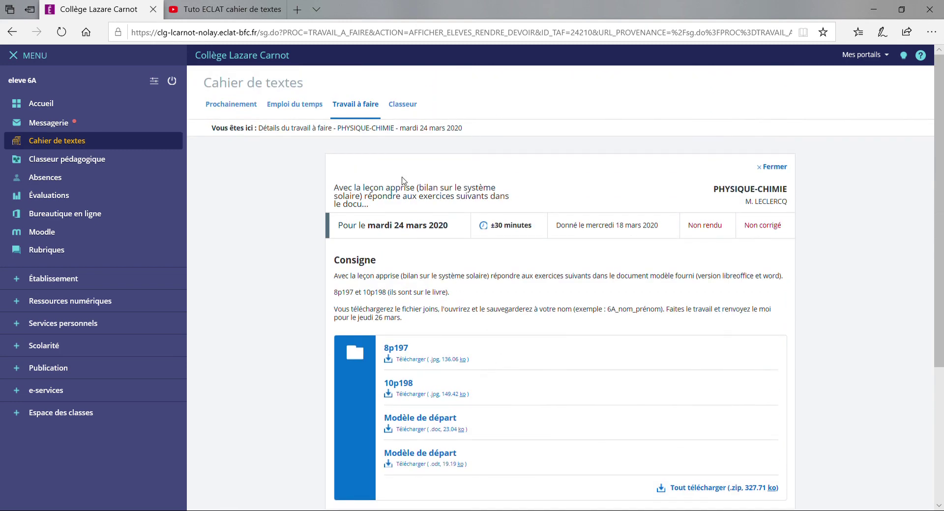